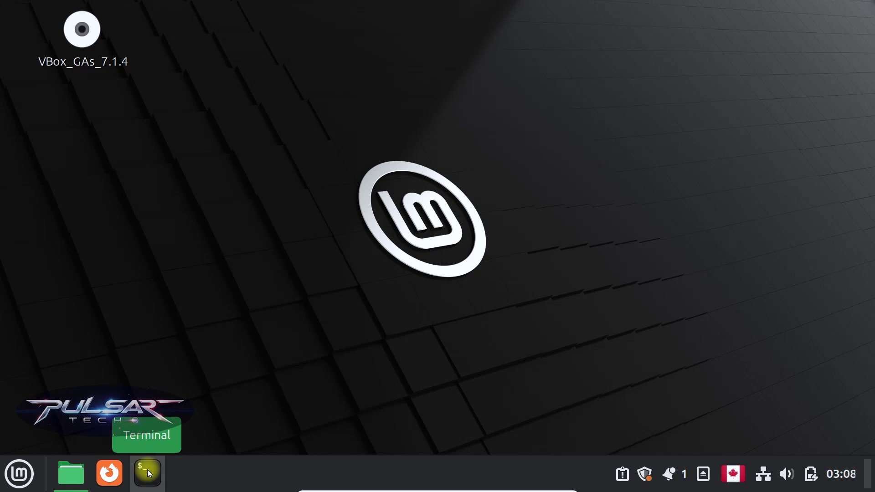
Run 'sudo apt update && sudo apt install mint-meta-mate' in Terminal with the admin password.
left_click(146, 469)
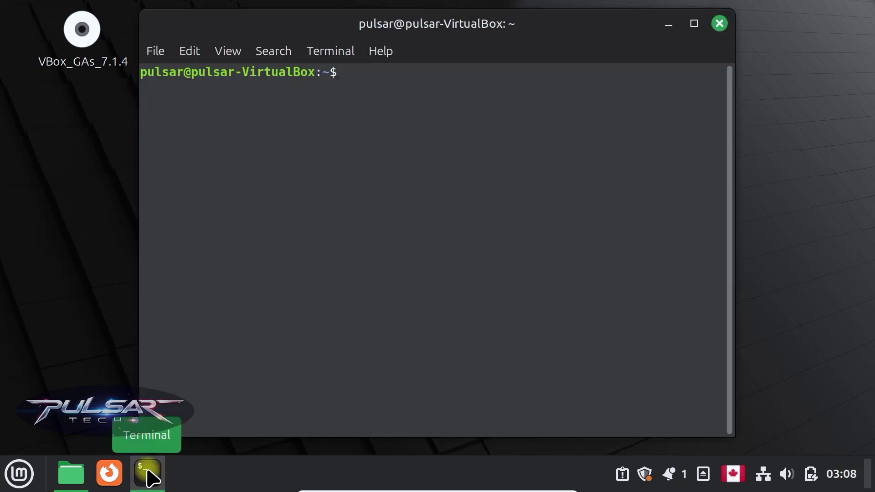
type("sudo a")
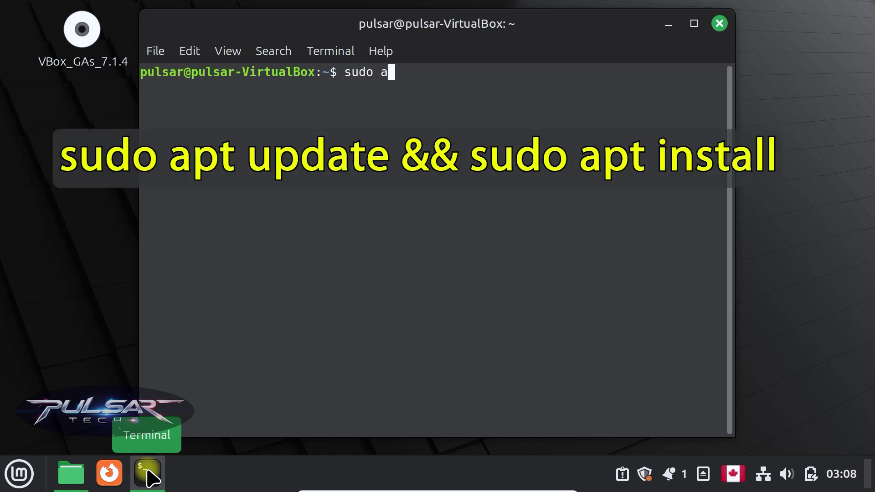
type("pt update &&")
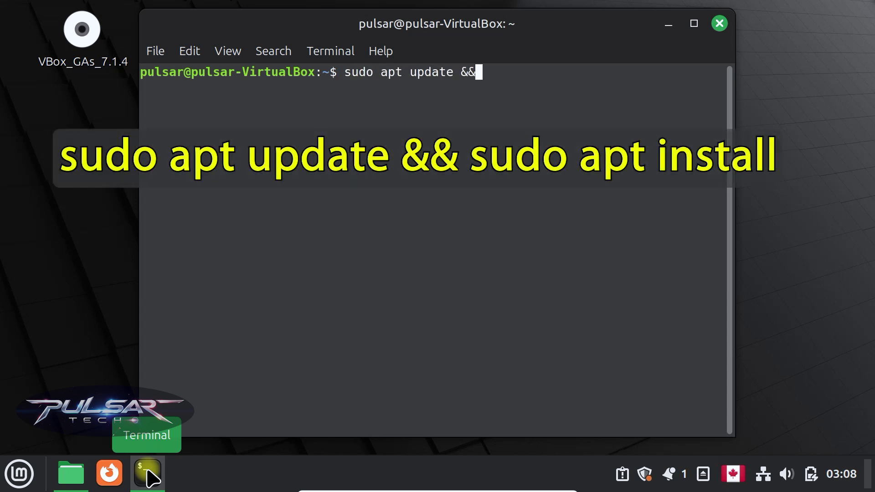
type(" sudo apt install")
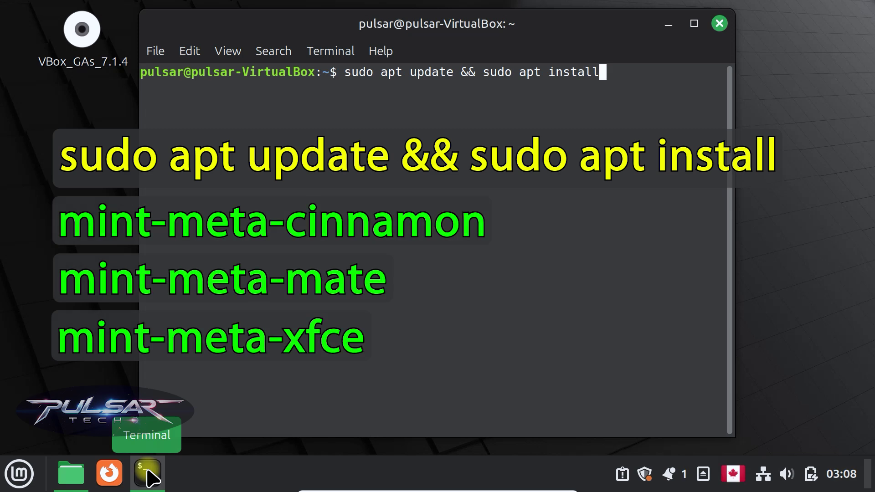
type("mint-meta-mate")
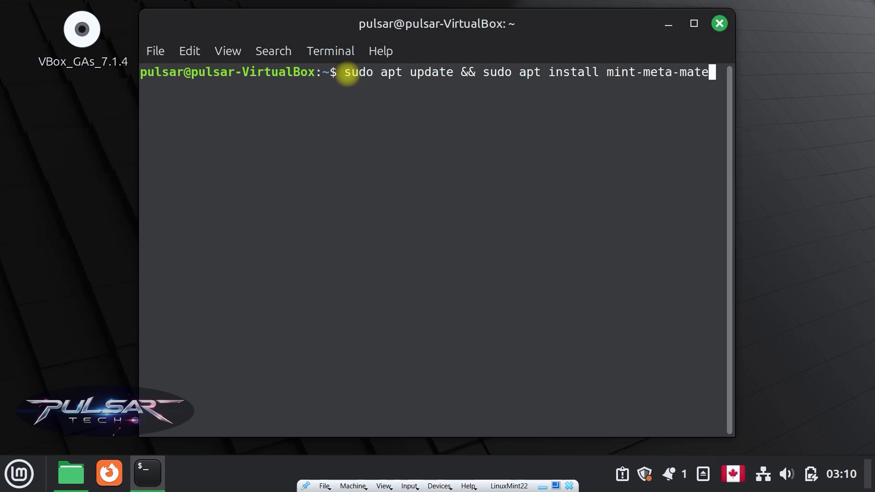
key("Return")
type("******")
key("Return")
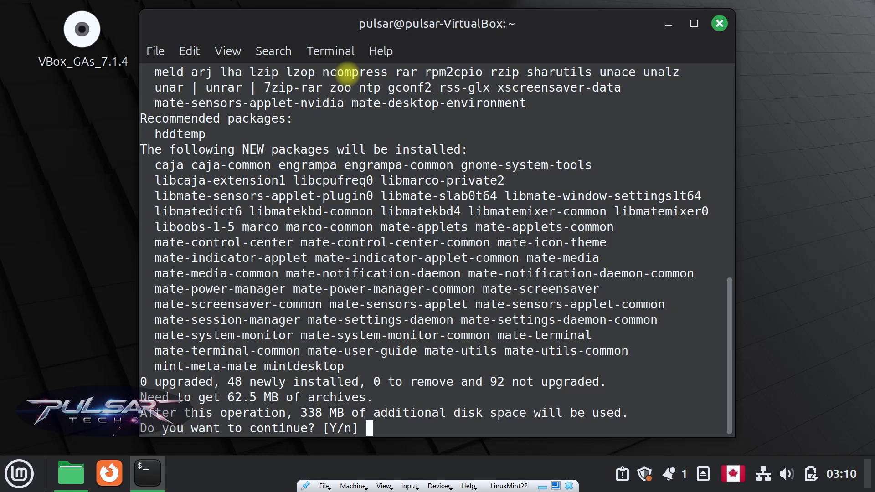
Confirm the MATE package installation with 'y' and close the finished terminal.
type("y")
key("Return")
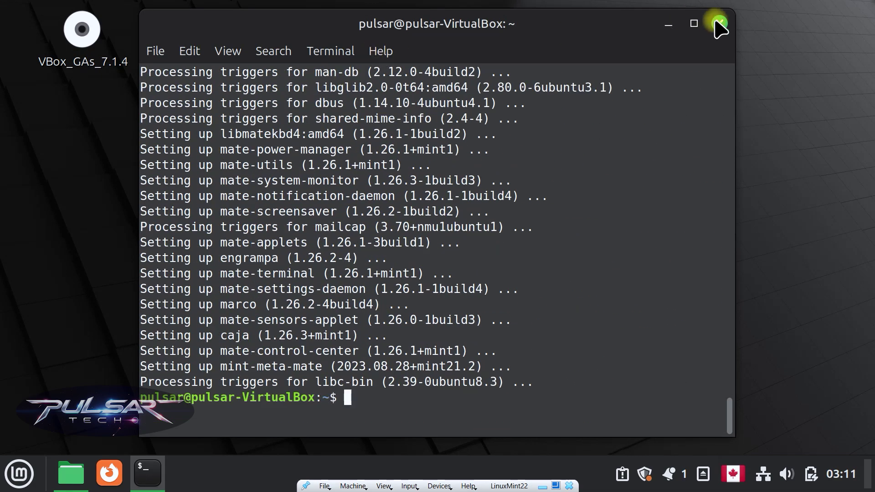
left_click(719, 23)
Log out of the Cinnamon session from the Mint menu.
left_click(20, 473)
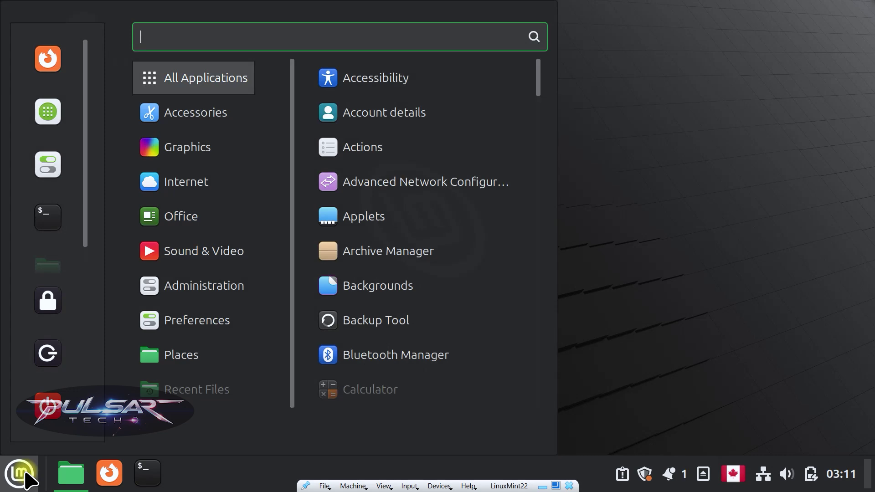
left_click(48, 356)
left_click(608, 309)
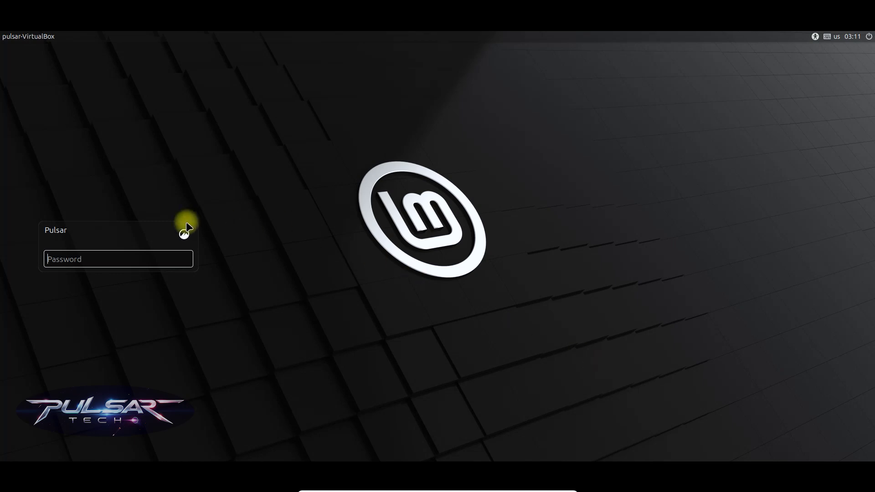
At the login screen, choose the MATE session and enter the password.
left_click(184, 234)
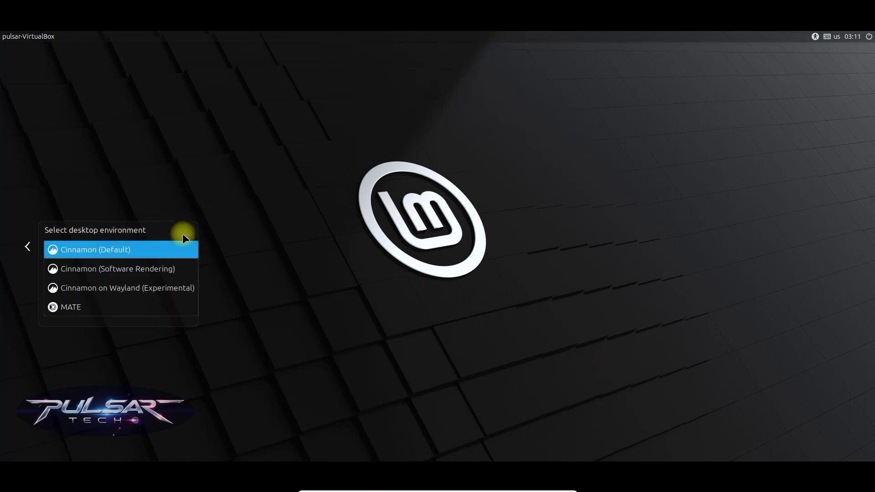
left_click(73, 309)
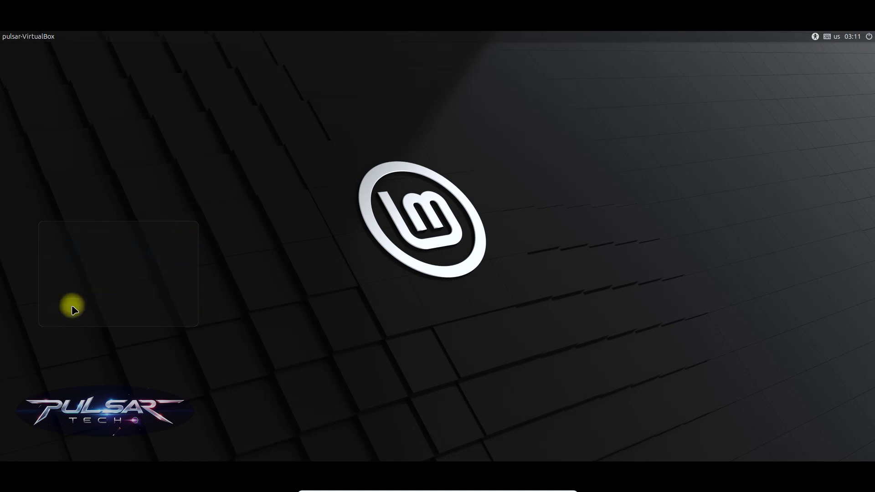
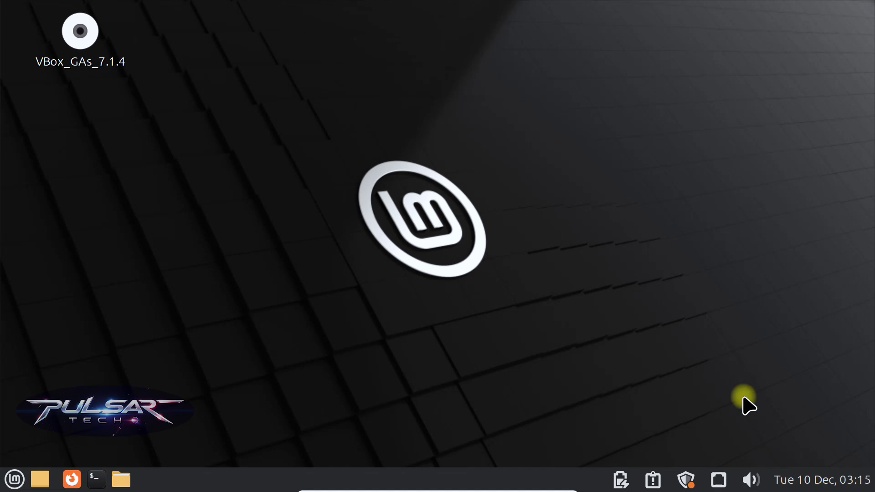
left_click(18, 480)
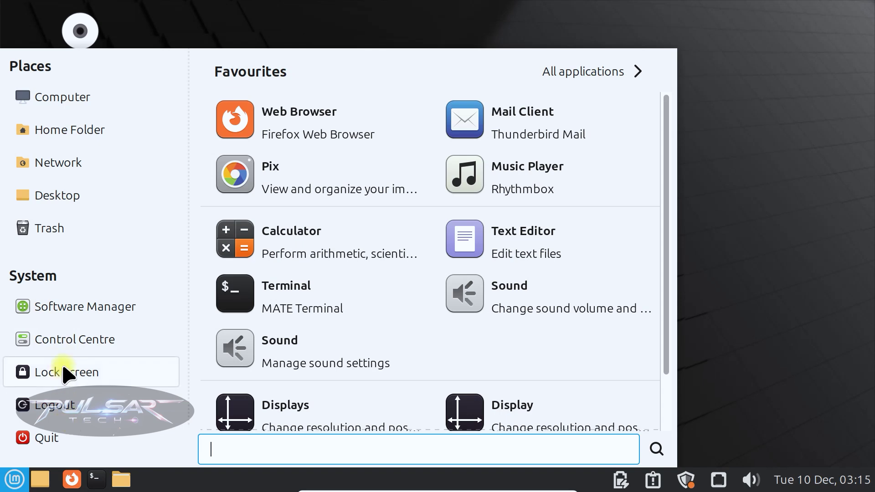
scroll(371, 241, "down", 3)
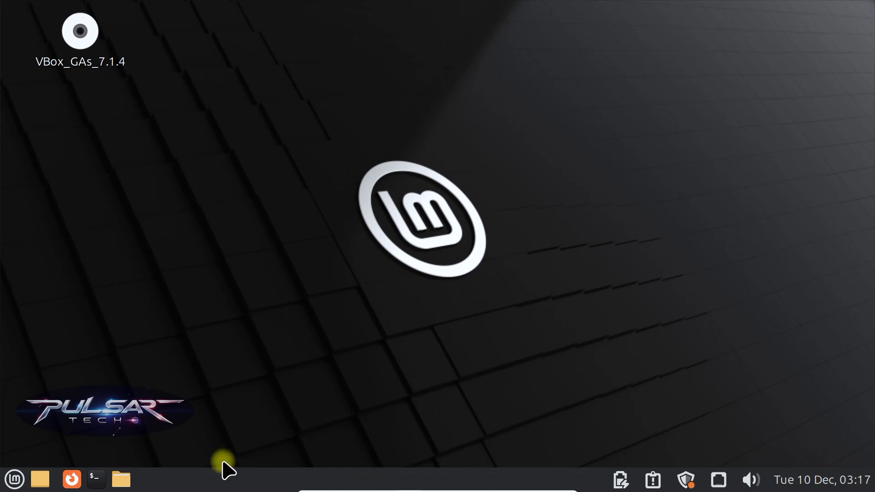
Run 'sudo apt update && sudo apt install mint-meta-xfce' in MATE Terminal with the admin password.
left_click(96, 478)
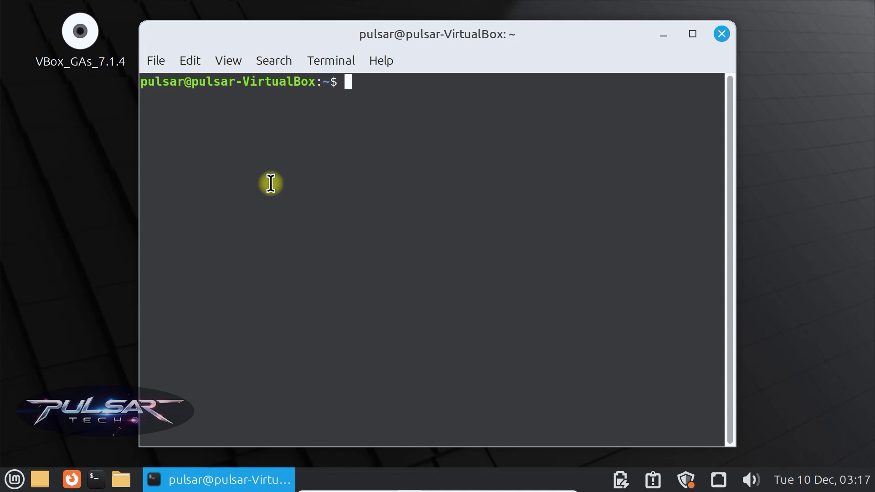
type("sudo apt update && s")
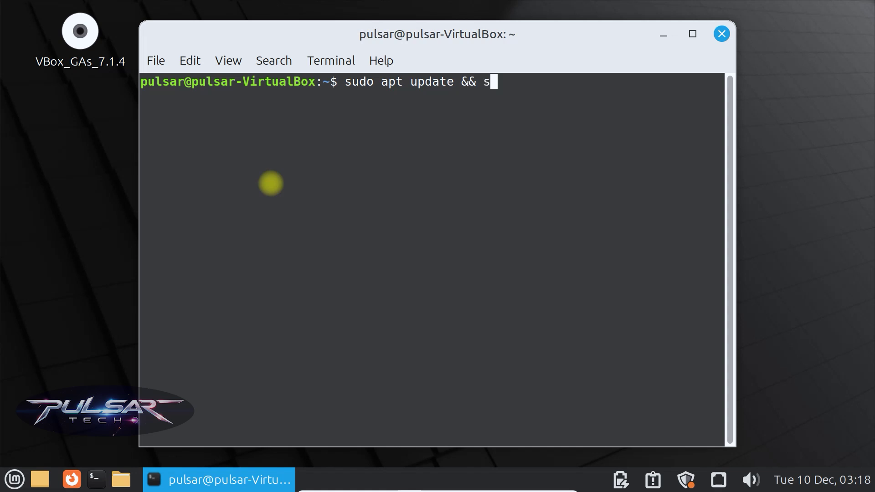
type("udo apt install mint-m")
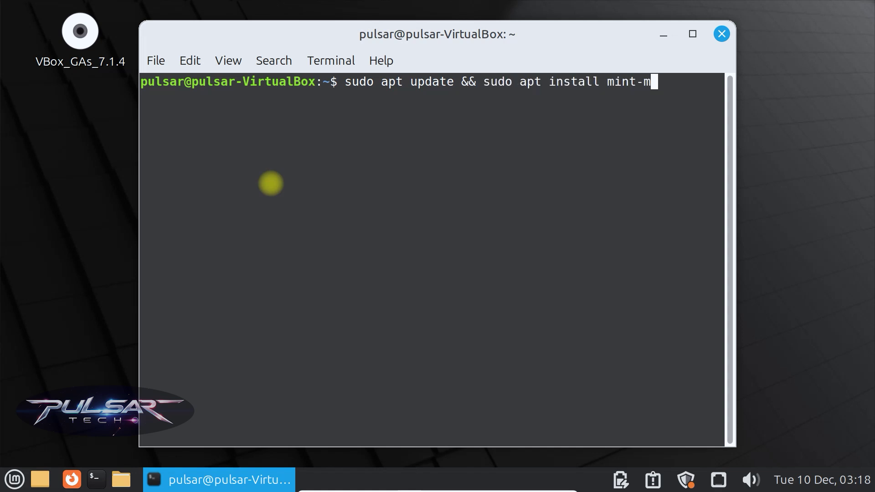
type("eta-xf")
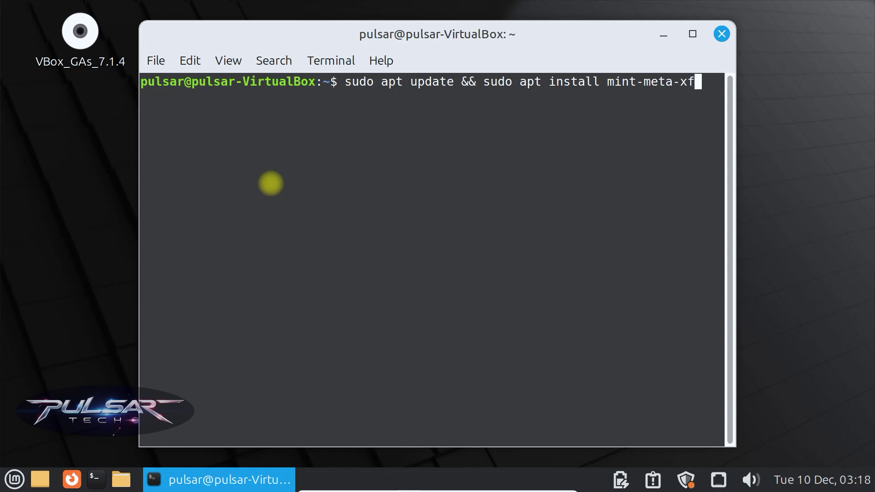
type("ce")
key("Return")
type("*")
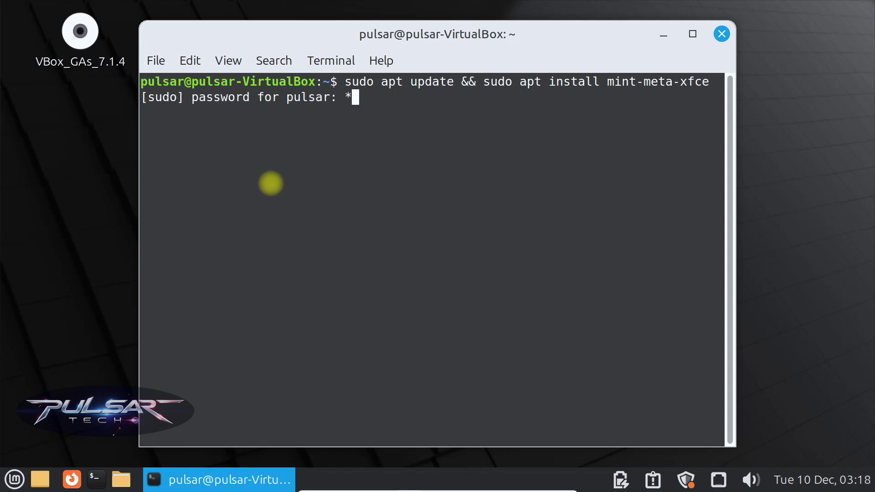
type("*****")
key("Return")
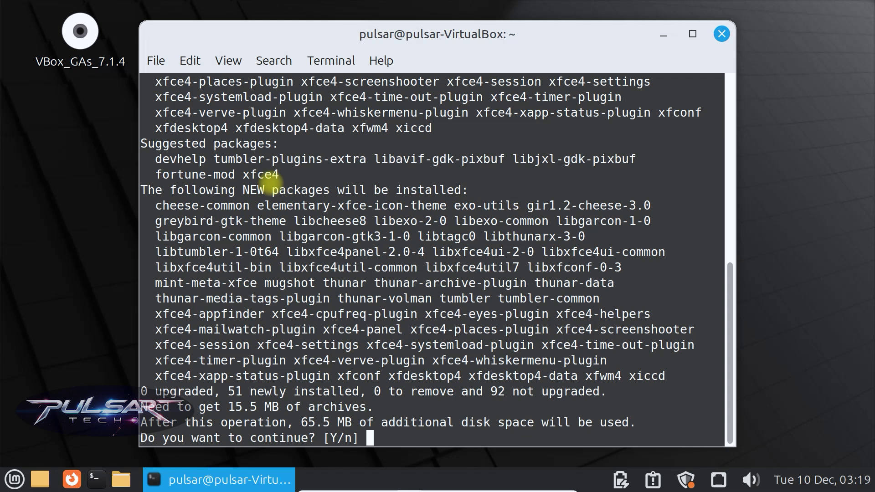
Confirm the Xfce package installation with 'y' and close the terminal.
type("y")
key("Return")
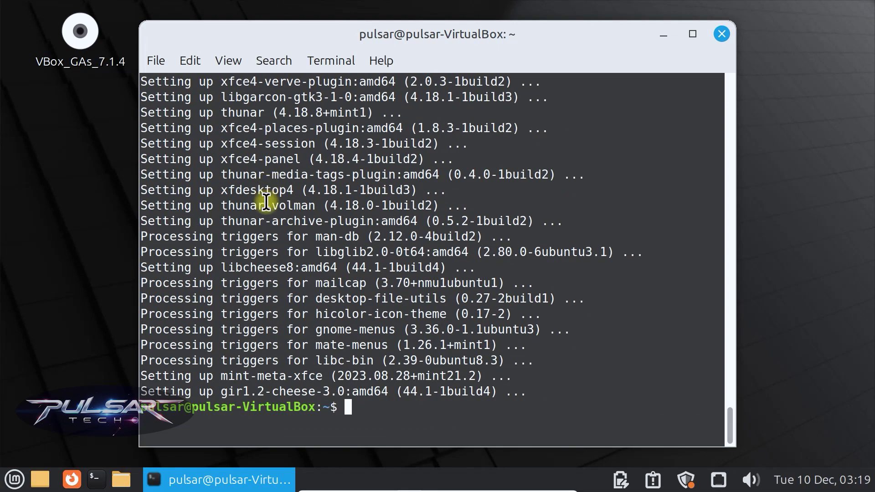
left_click(722, 34)
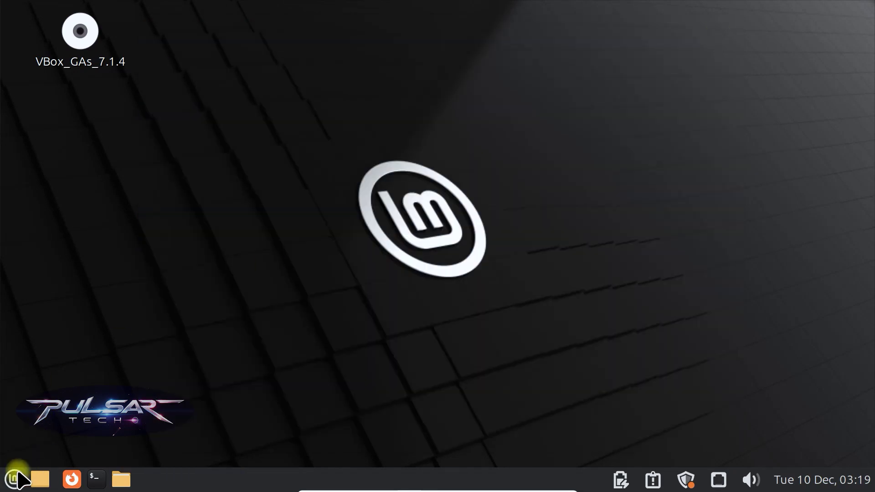
Log out of the MATE session from the application menu.
left_click(15, 480)
left_click(22, 407)
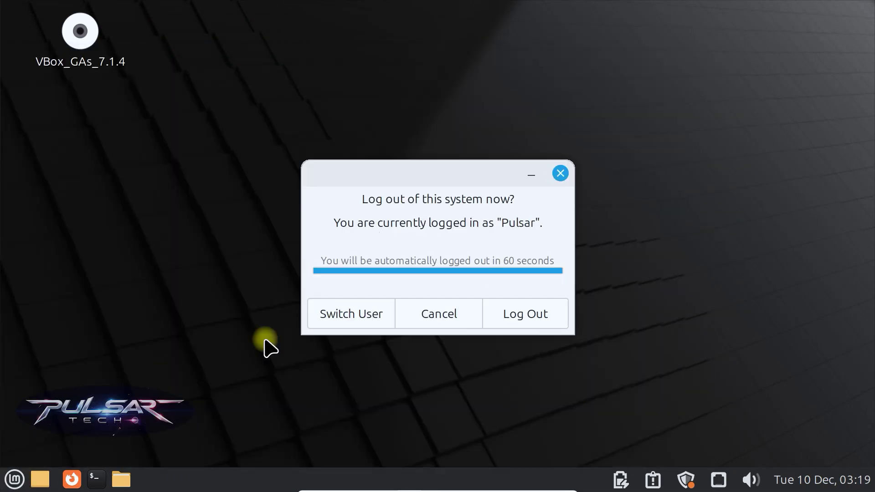
left_click(517, 315)
At the login screen, select Xfce Session and submit the password.
left_click(184, 234)
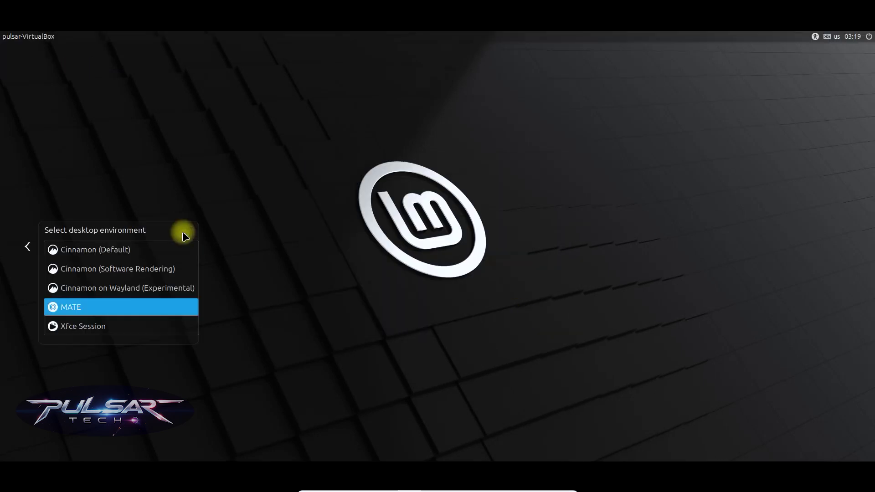
left_click(75, 326)
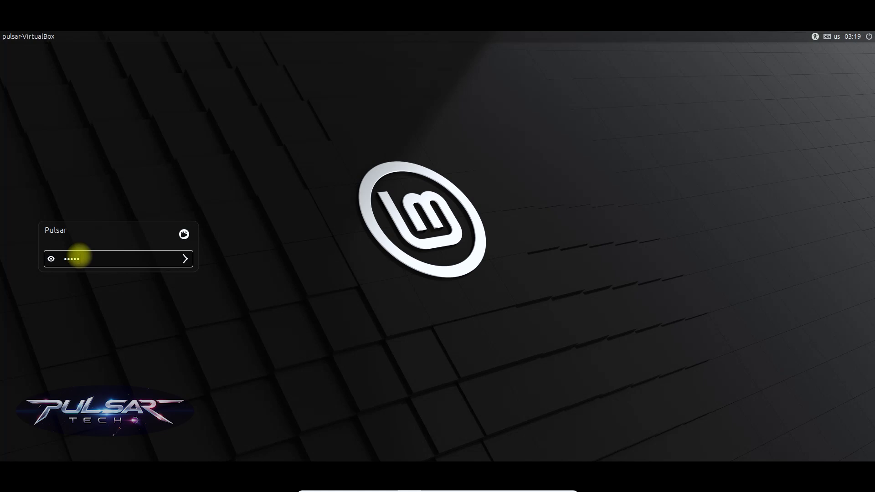
key("Return")
left_click(7, 486)
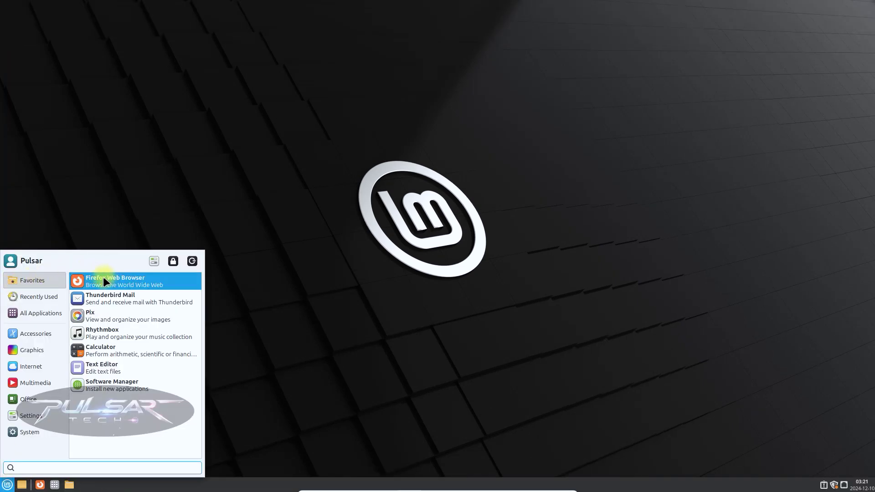
Open Xfce Settings Manager from the System category, scroll its categories, then close it.
left_click(29, 433)
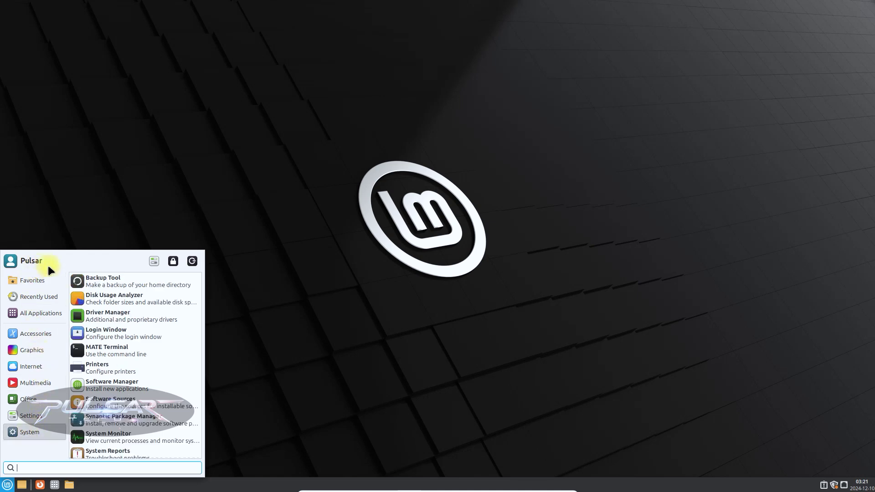
left_click(154, 262)
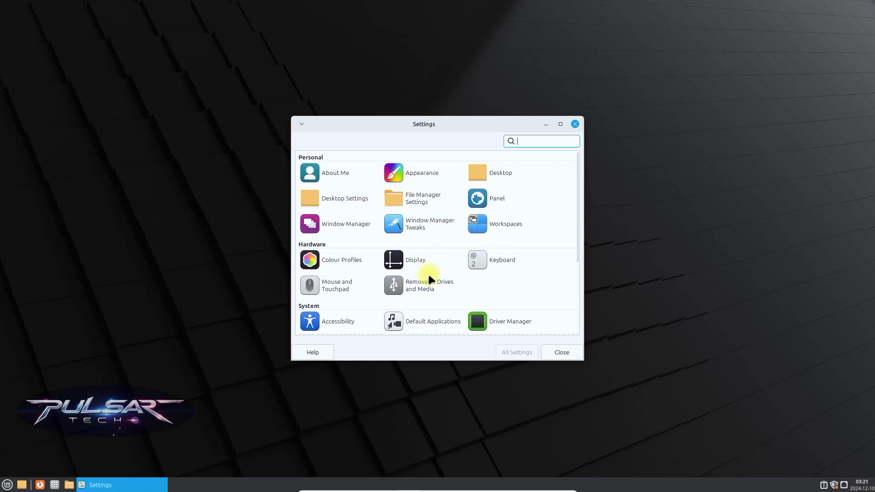
scroll(333, 179, "down", 3)
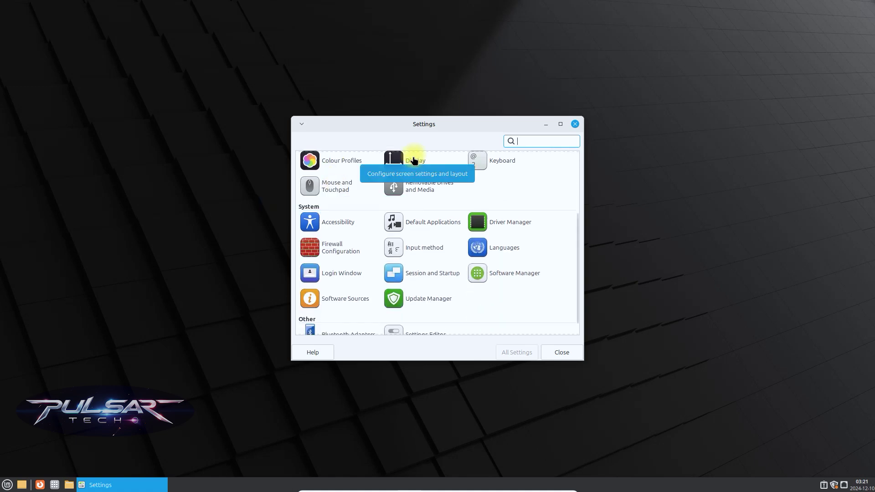
scroll(341, 268, "down", 1)
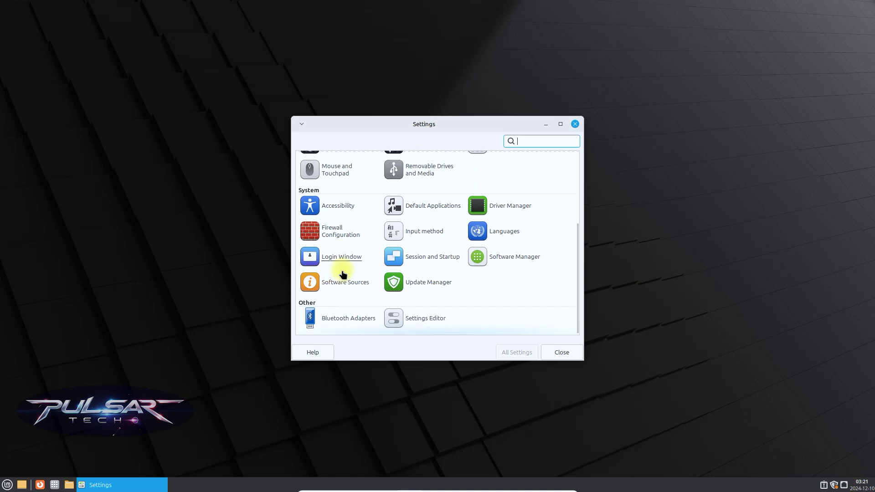
left_click(575, 124)
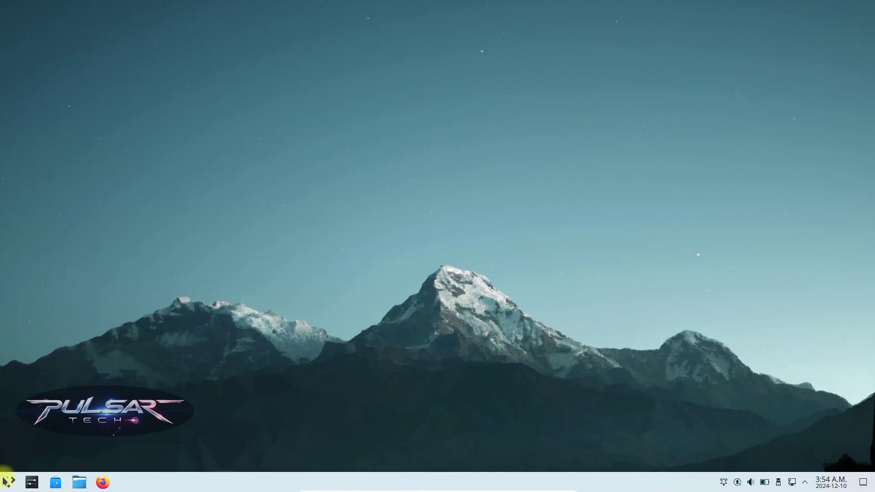
Open the Plasma launcher and scroll down through the available widget list.
left_click(9, 483)
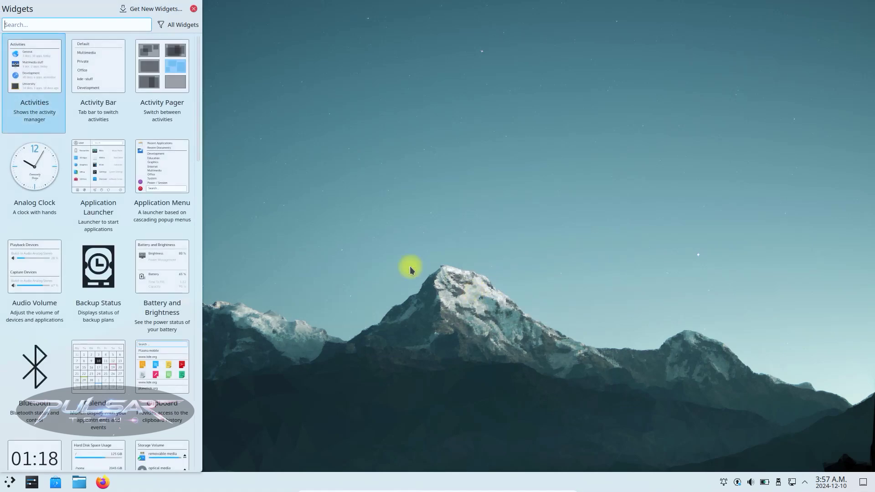
scroll(125, 269, "down", 5)
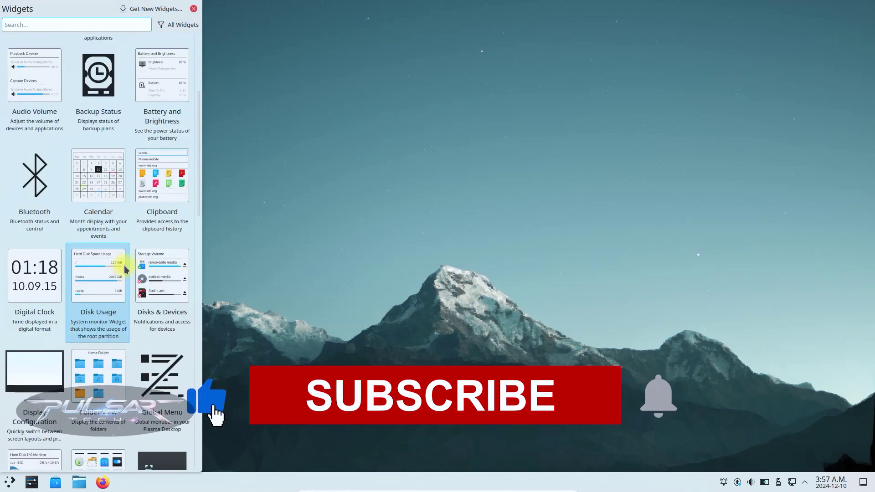
scroll(123, 271, "down", 6)
scroll(123, 276, "down", 7)
scroll(122, 285, "down", 3)
scroll(123, 286, "down", 5)
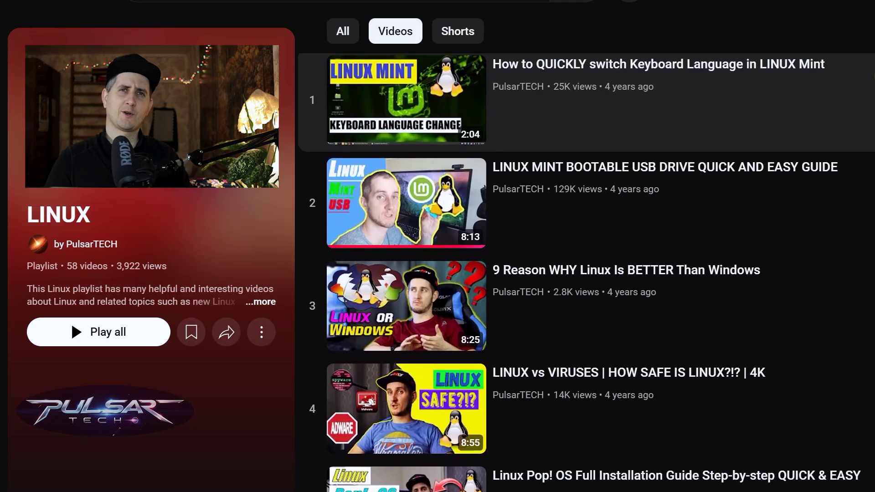
scroll(587, 274, "down", 1)
scroll(587, 274, "down", 1)
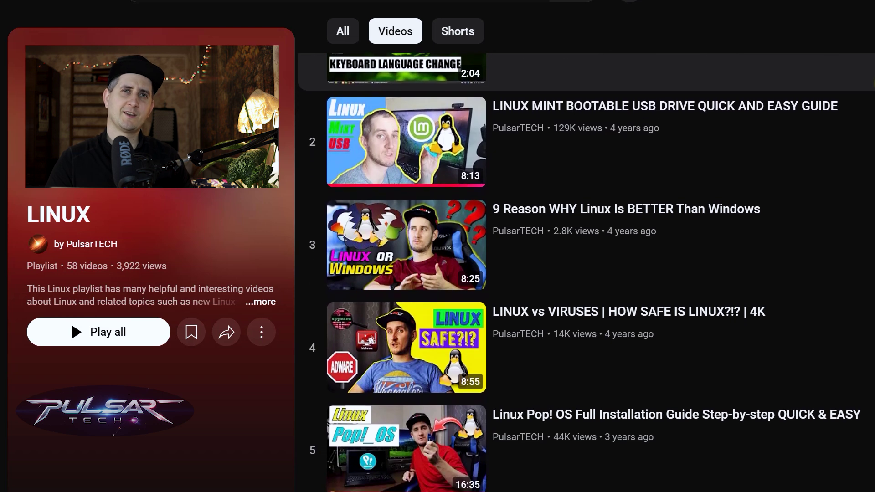
scroll(586, 274, "down", 1)
scroll(587, 273, "down", 1)
scroll(587, 273, "down", 2)
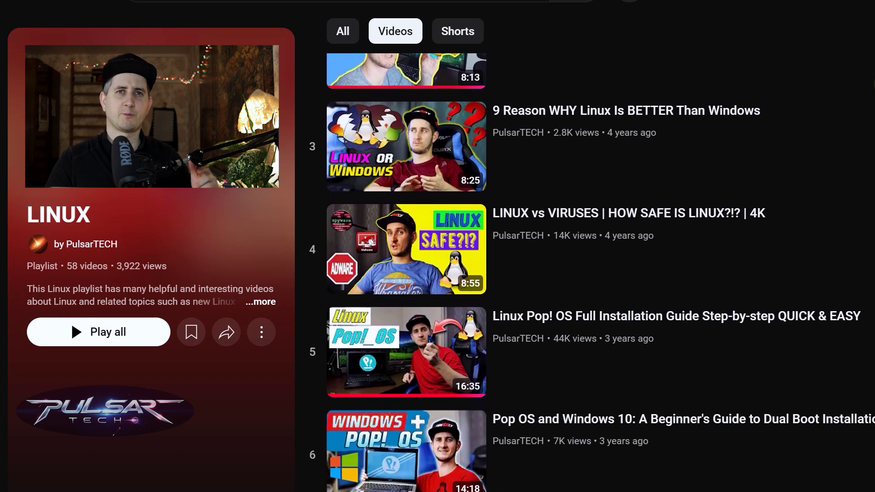
scroll(600, 272, "down", 1)
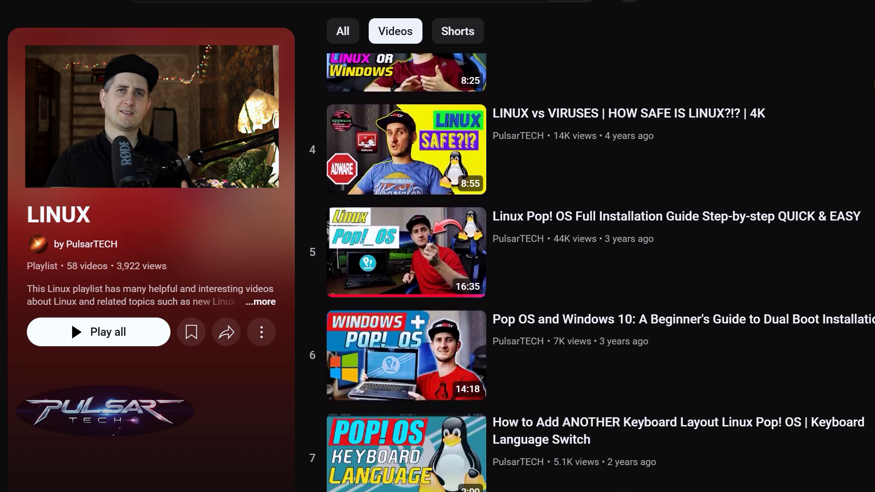
scroll(600, 272, "down", 1)
scroll(601, 272, "down", 1)
scroll(600, 272, "down", 1)
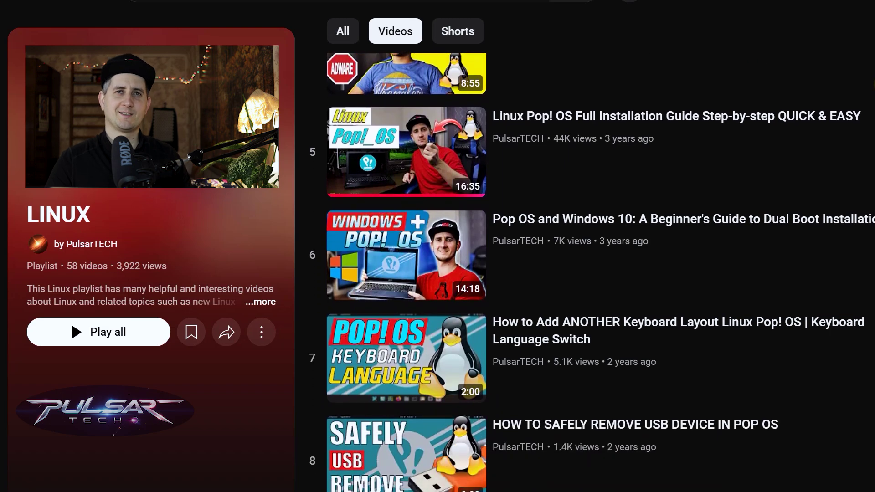